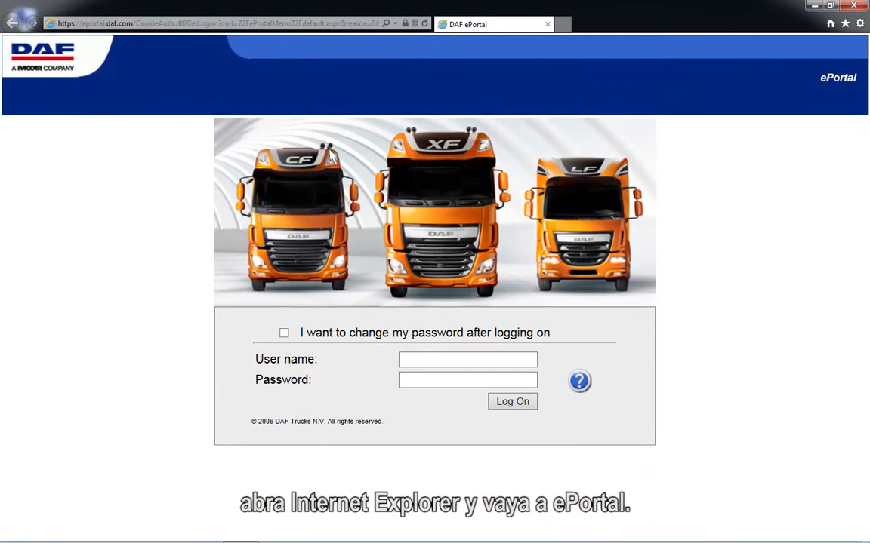
Log into DAF ePortal with the account user name and password, then open Certificate management
left_click(403, 361)
type("DAVIE4user")
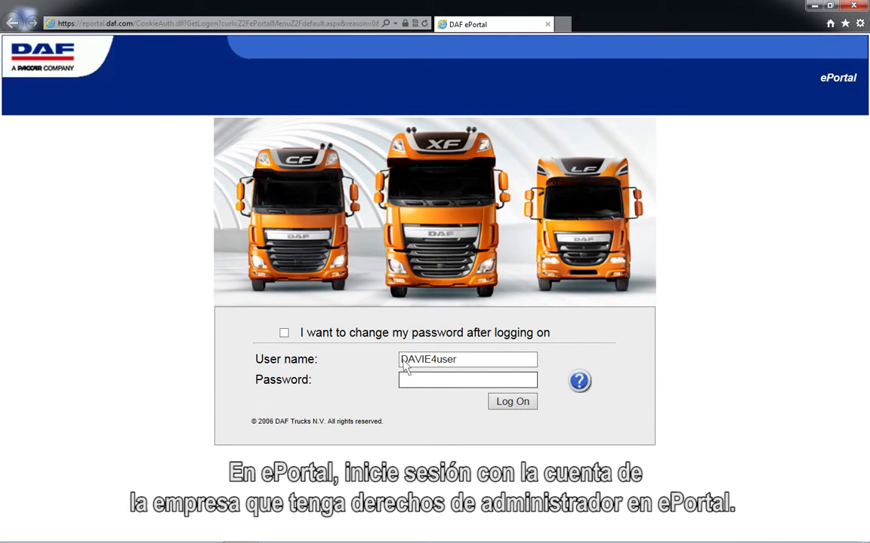
left_click(406, 381)
type("******")
left_click(513, 402)
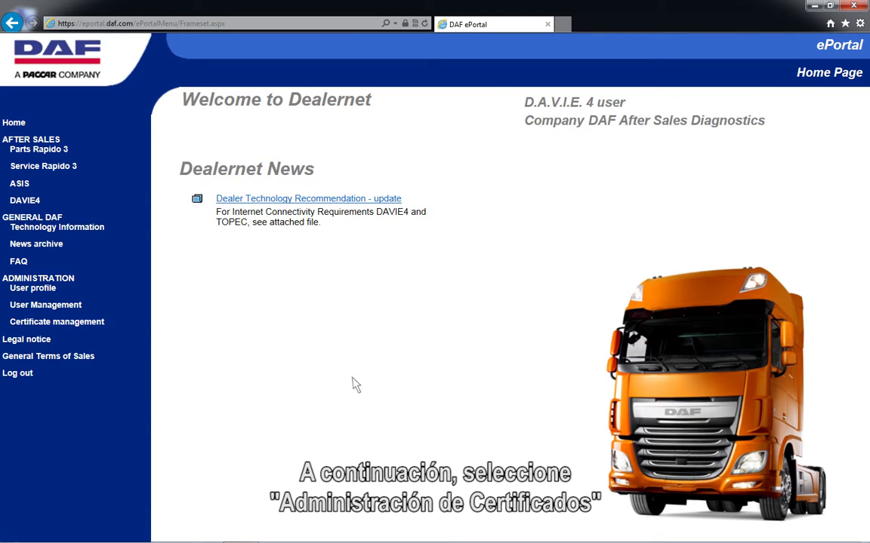
left_click(54, 328)
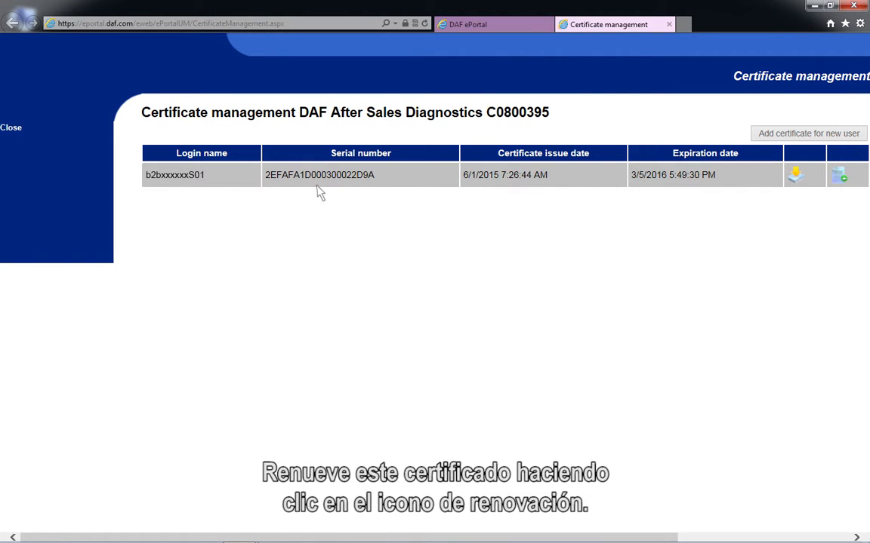
Download and save the listed DAVIE4 certificate as a .pfx file, then open its Downloads folder
left_click(840, 189)
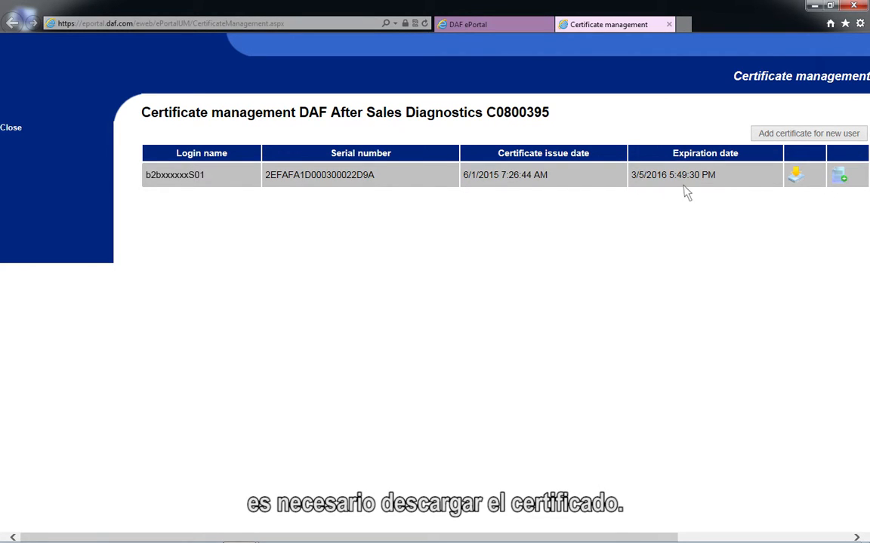
left_click(791, 186)
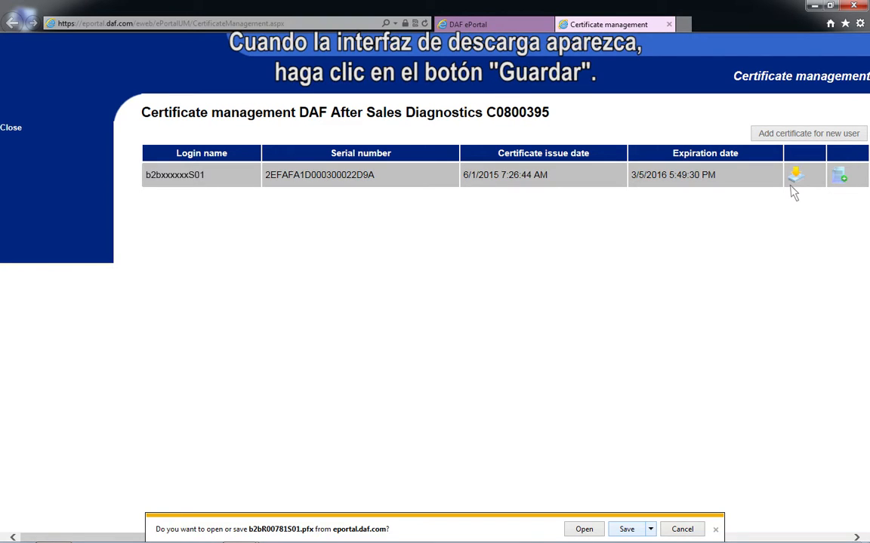
left_click(640, 534)
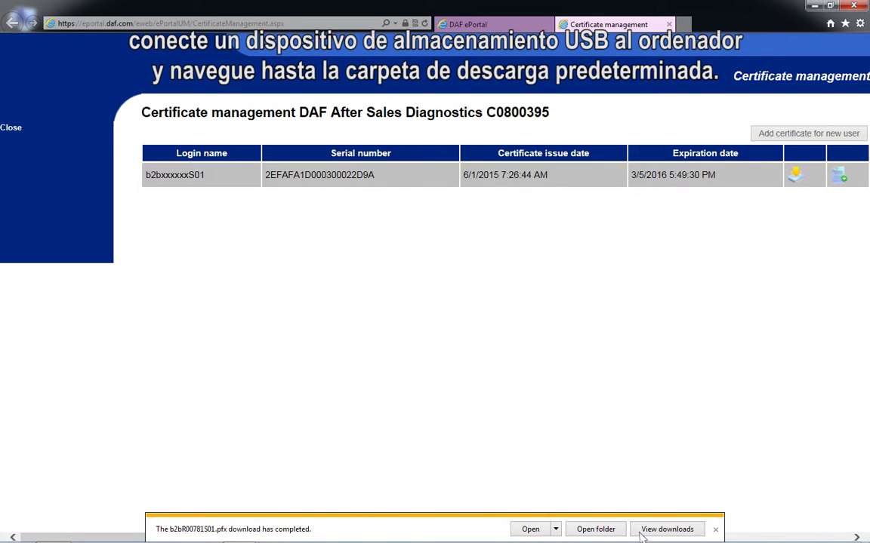
left_click(596, 529)
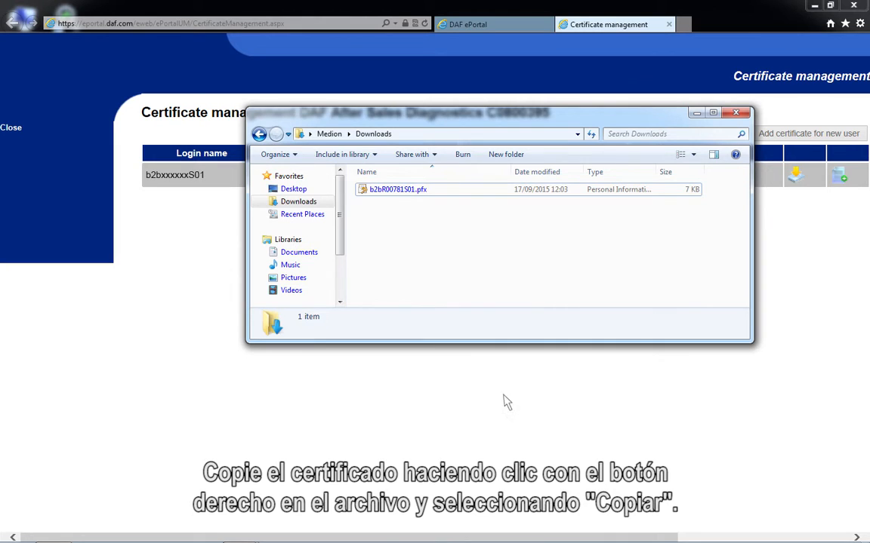
Copy the downloaded .pfx certificate file and paste it onto the empty USB DRIVE (F:)
right_click(371, 193)
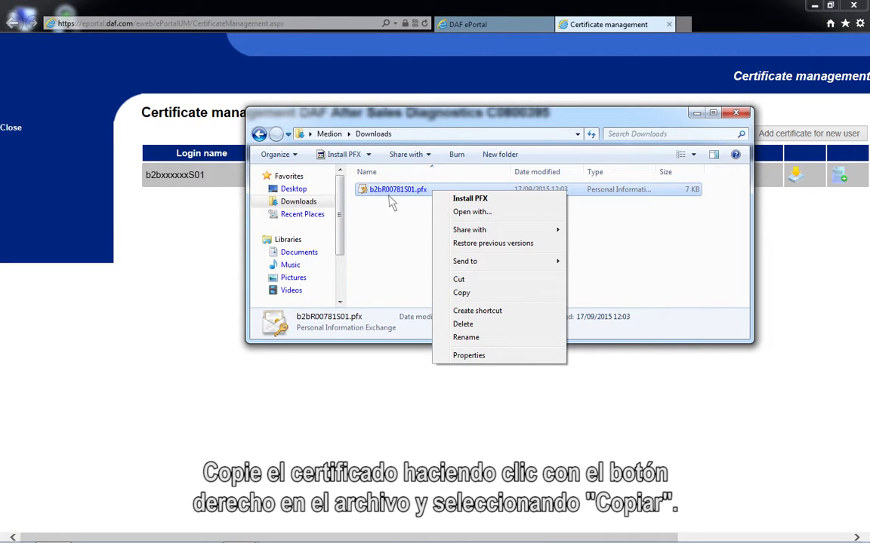
left_click(475, 297)
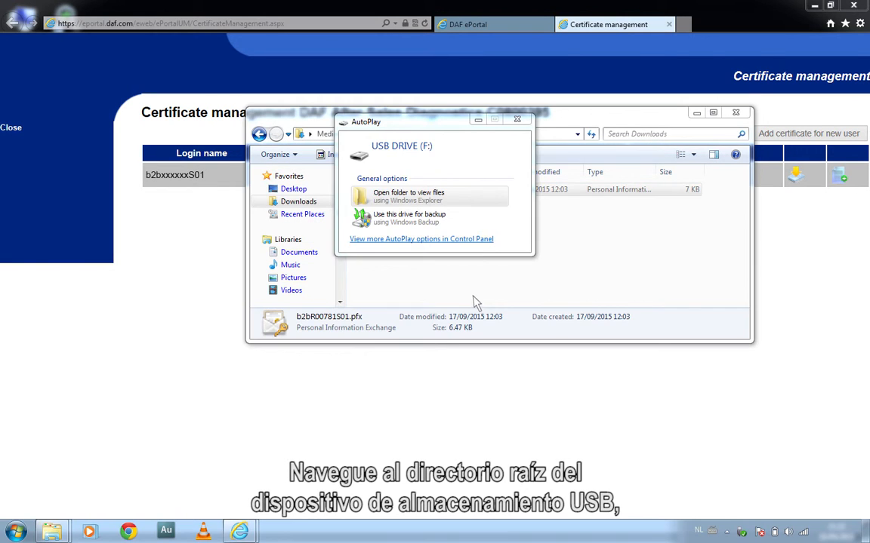
left_click(370, 201)
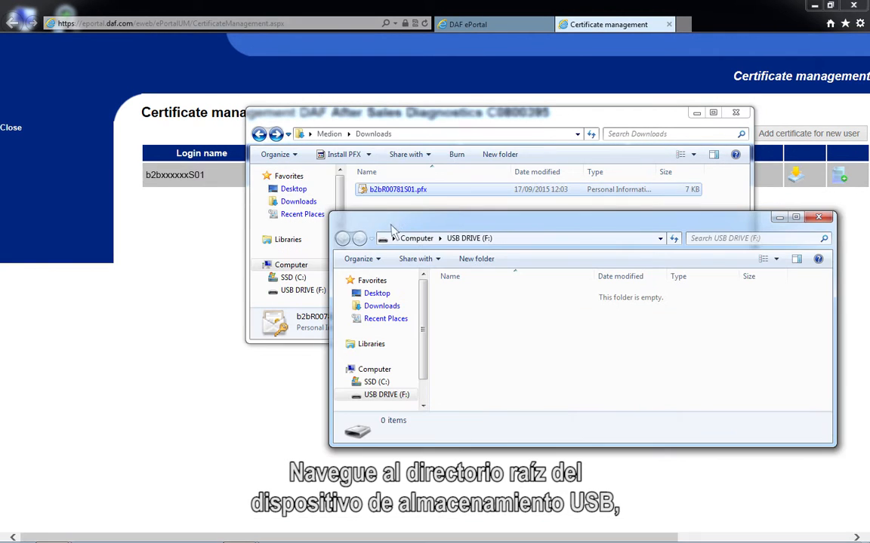
right_click(472, 323)
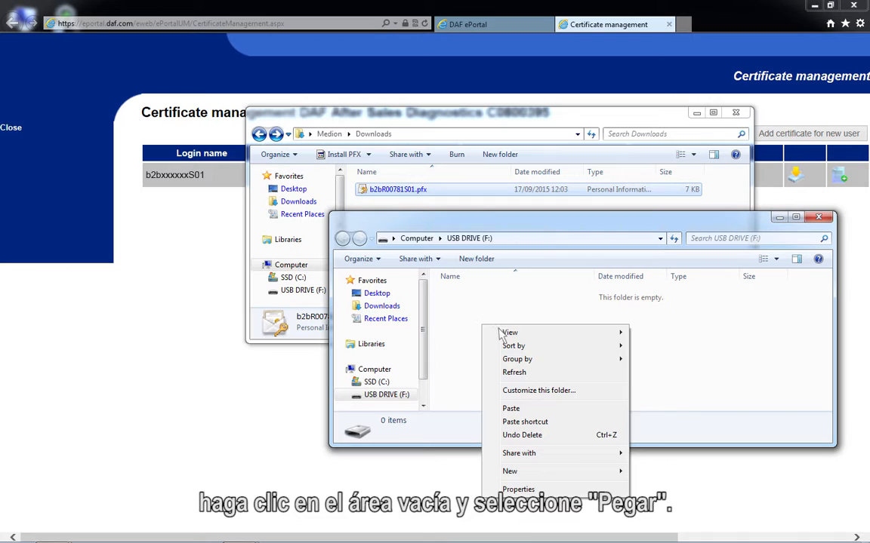
left_click(518, 413)
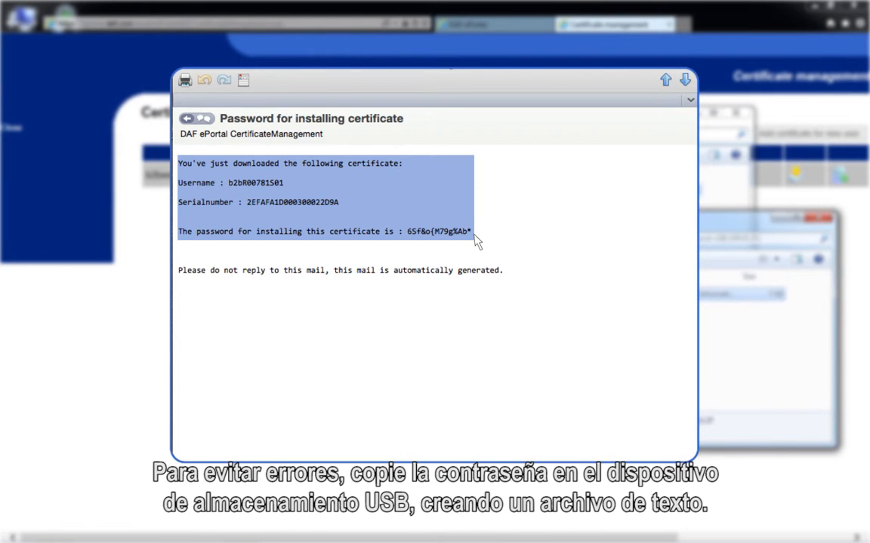
Copy the selected text of the 'Password for installing certificate' e-mail
right_click(474, 238)
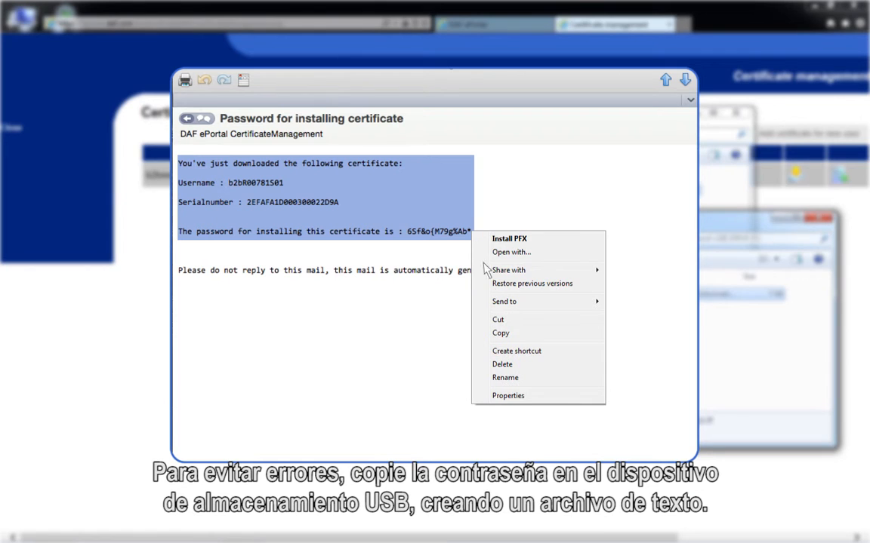
left_click(508, 336)
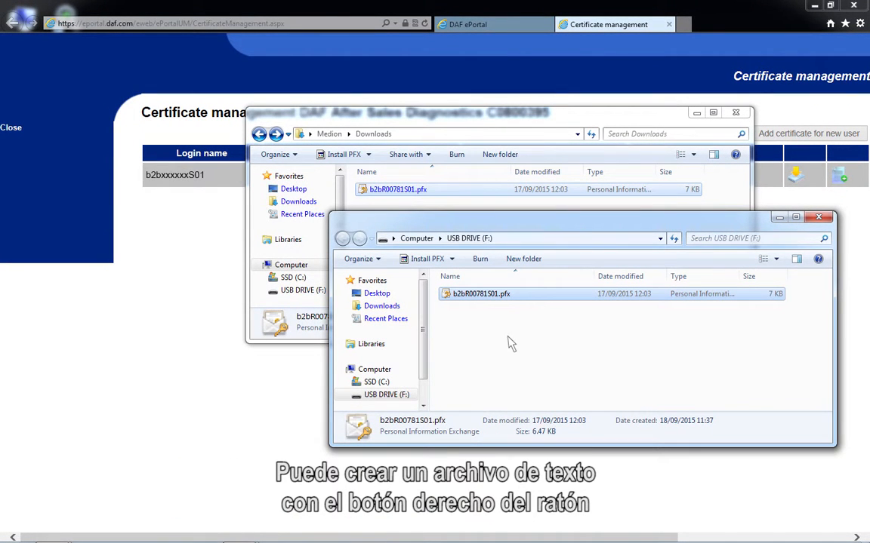
Create a New Text Document.txt on the USB drive with the default name
right_click(449, 302)
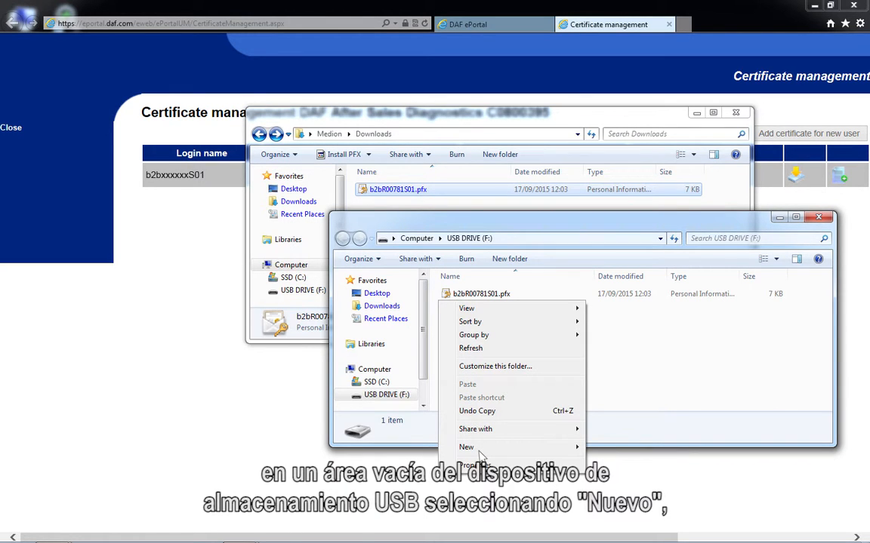
mouse_move(580, 451)
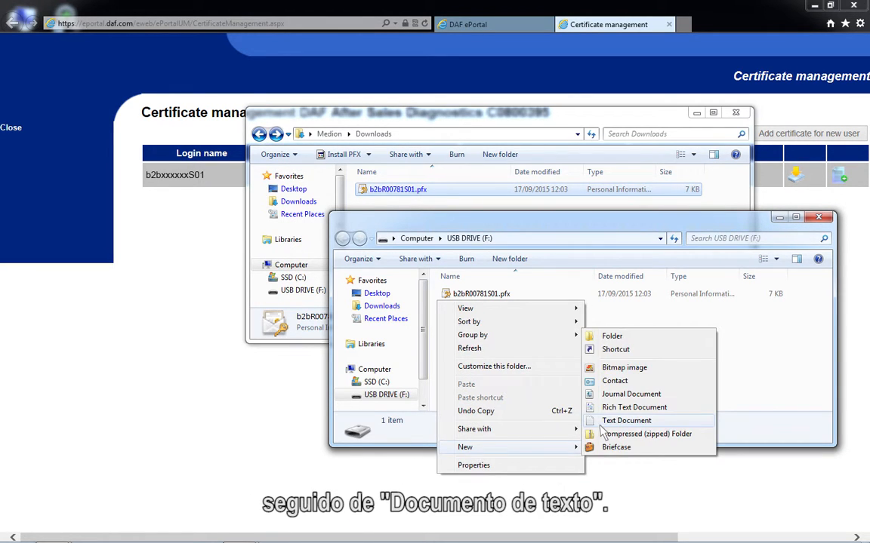
left_click(602, 426)
key("Return")
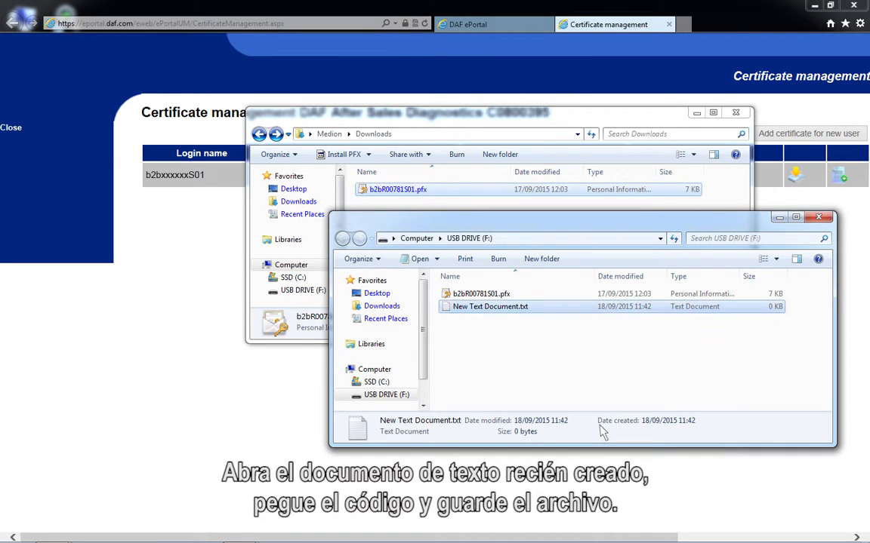
Paste the copied password e-mail text into the document and save it
double_click(456, 308)
right_click(161, 172)
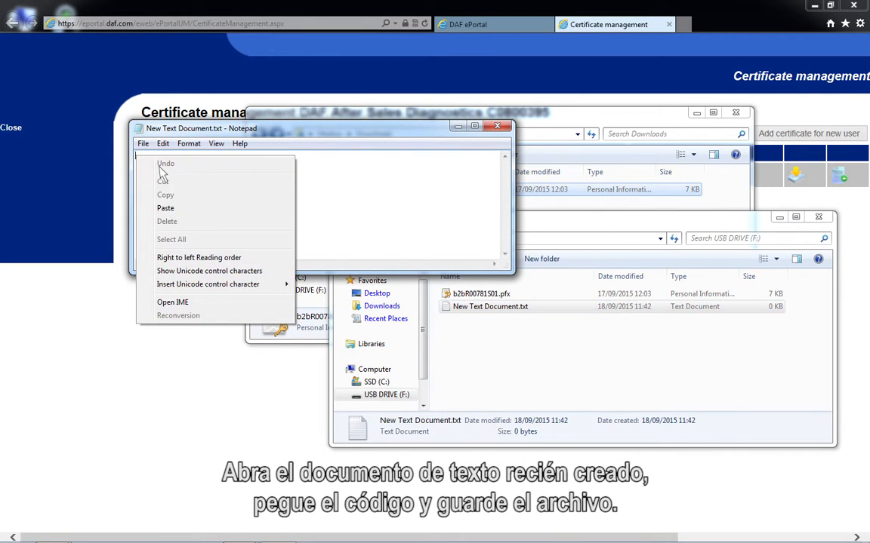
left_click(160, 213)
left_click(499, 128)
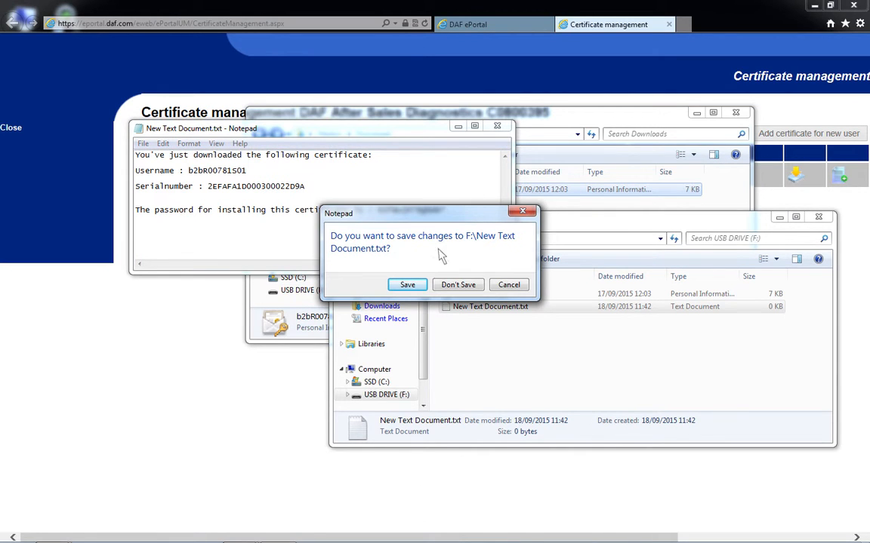
left_click(407, 285)
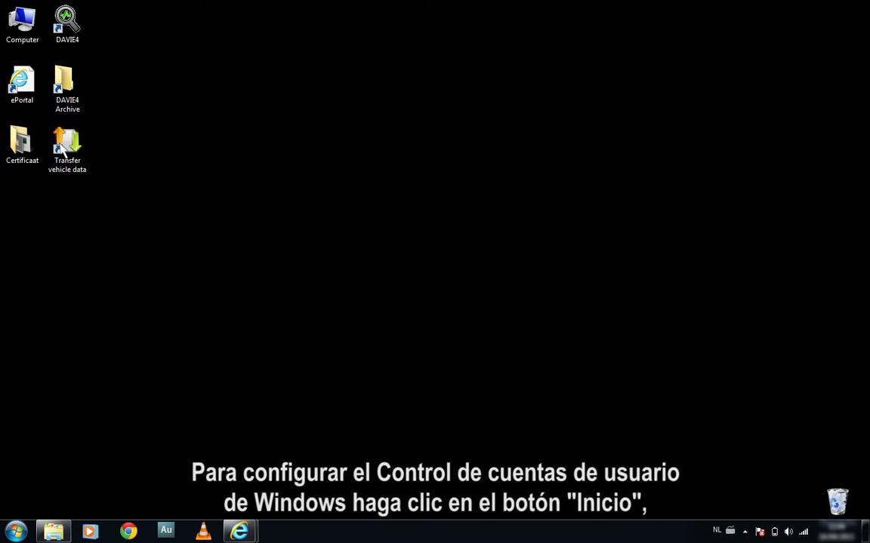
Lower User Account Control to Never notify through the UAC search result and apply it
left_click(17, 531)
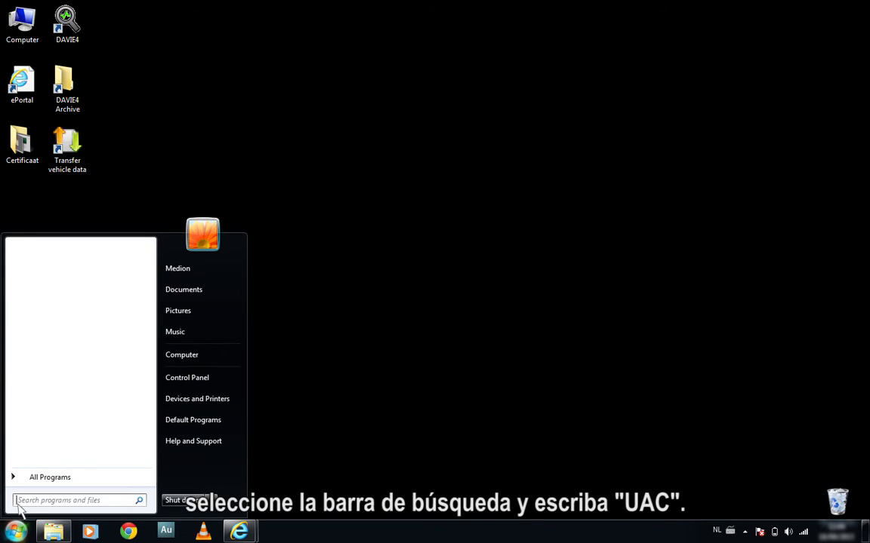
type("UAC")
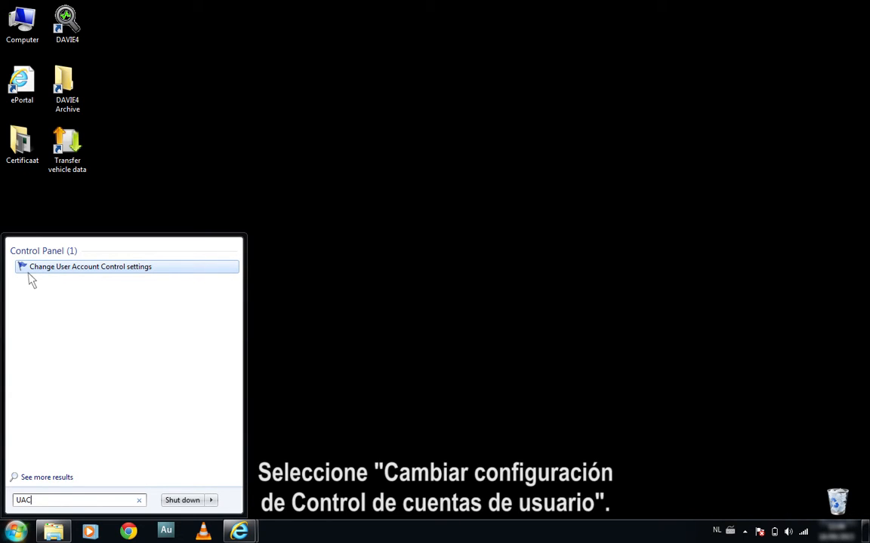
left_click(29, 272)
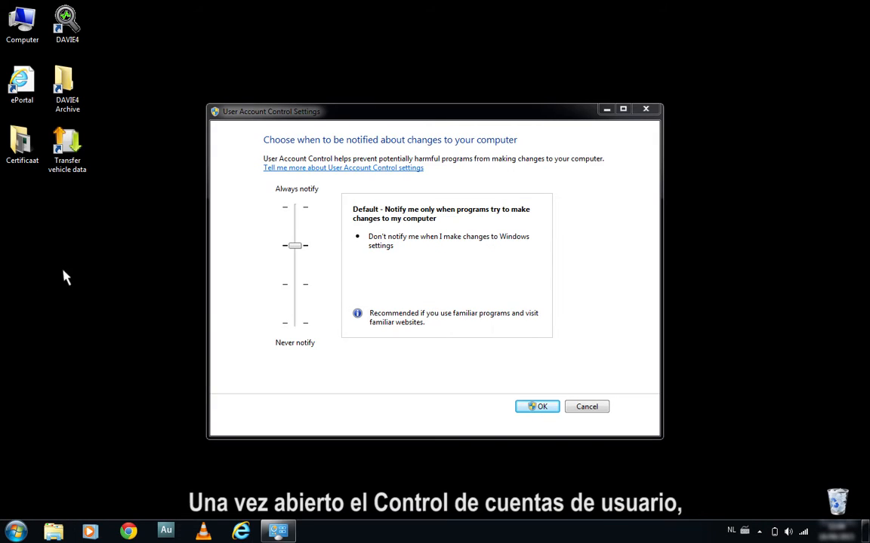
left_click_drag(296, 250, 303, 334)
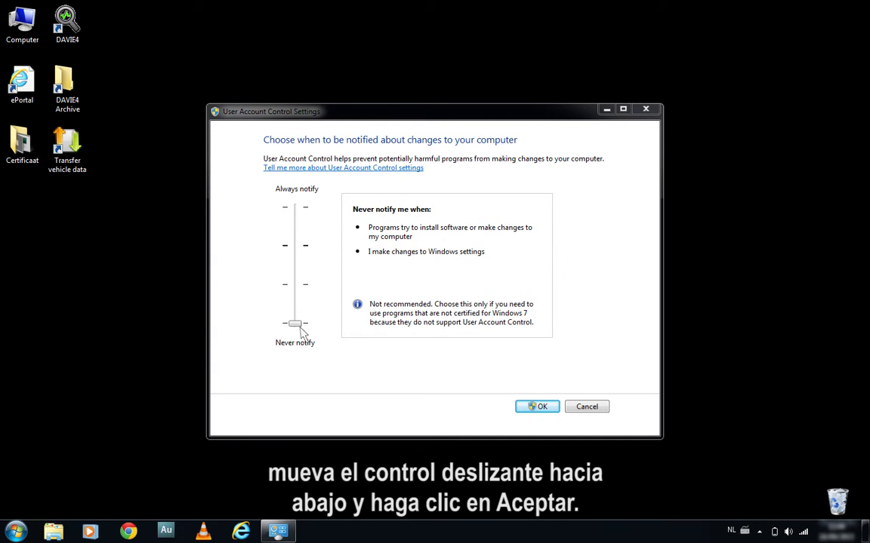
left_click(535, 412)
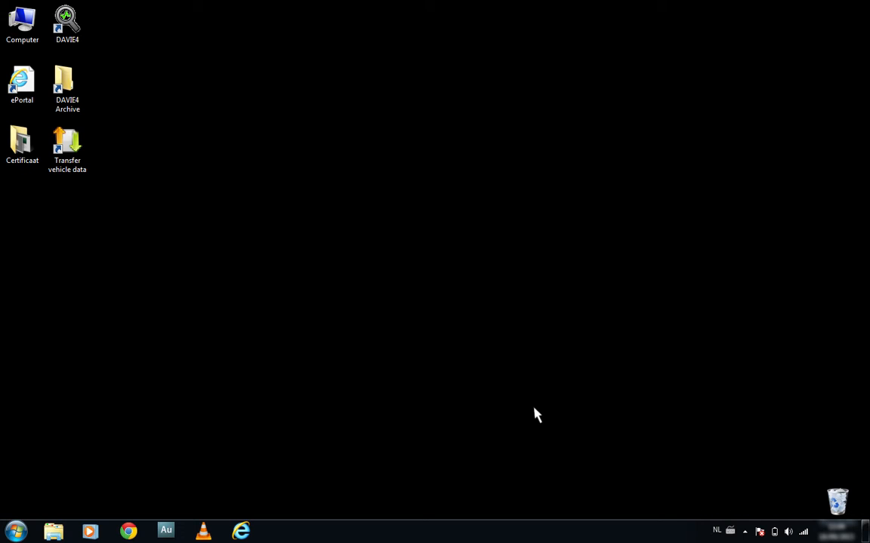
left_click(17, 532)
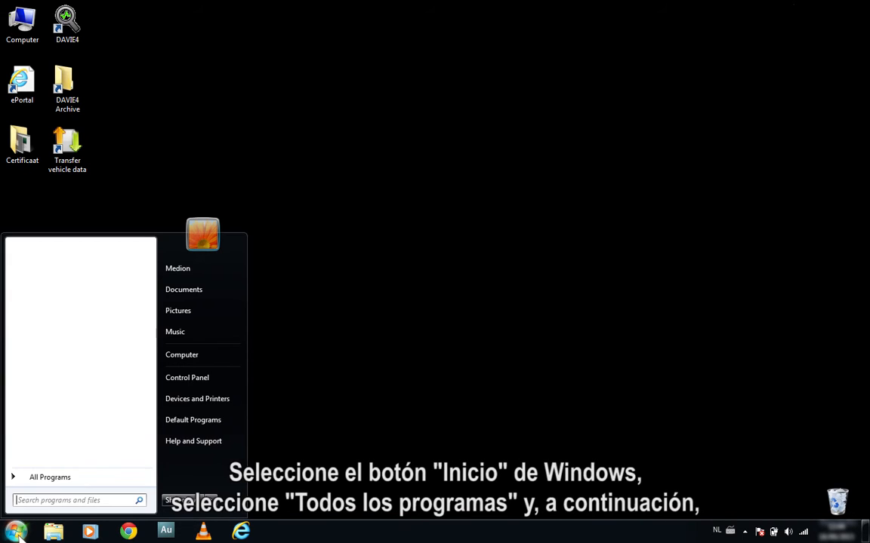
Launch Certificate Manager from the DAVIE4 folder under All Programs
left_click(25, 479)
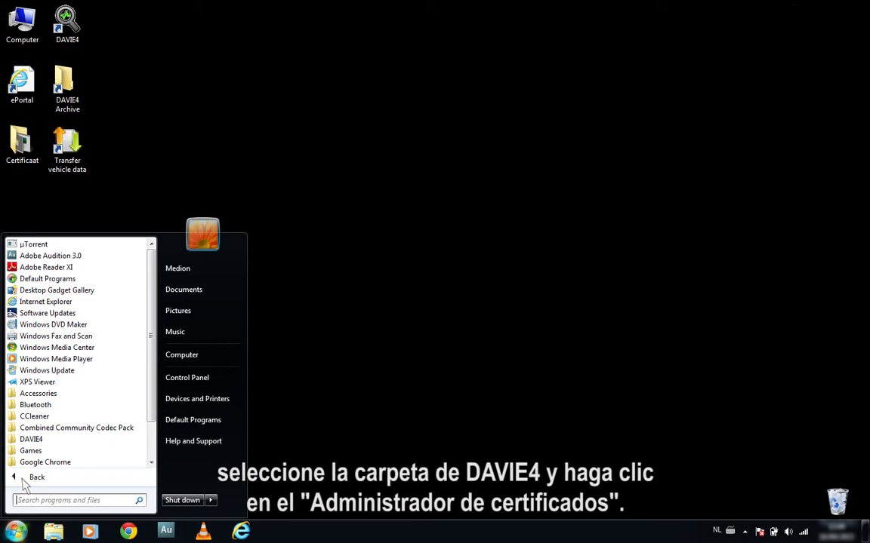
left_click(49, 442)
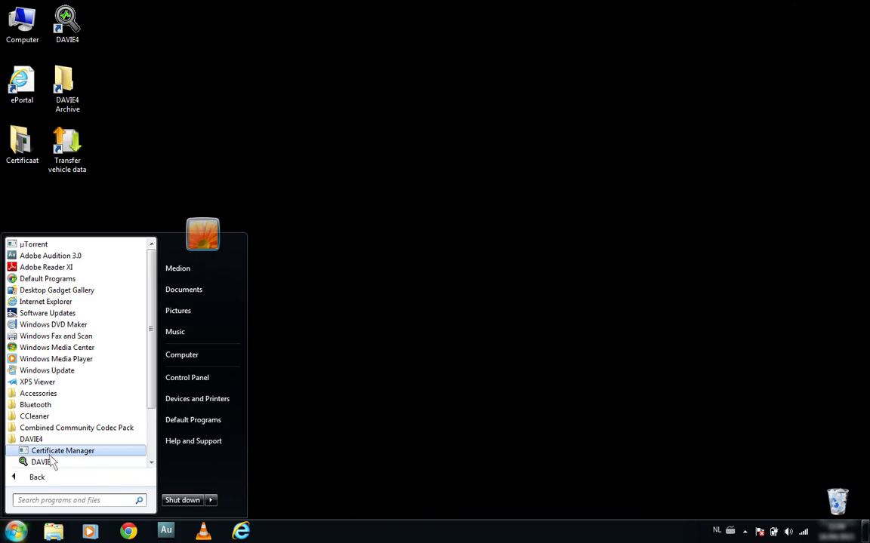
left_click(50, 456)
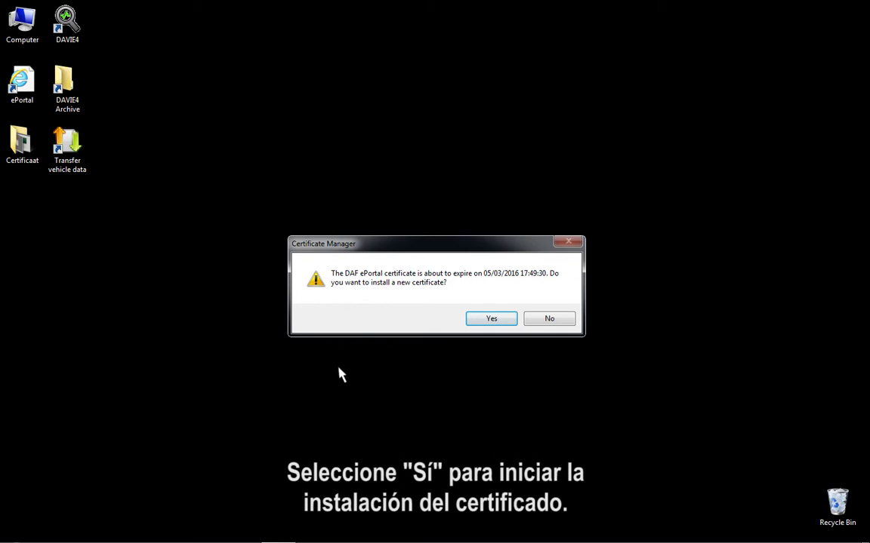
Agree to install a new certificate and select G:\b2bR00781S01.pfx from the USB drive
left_click(492, 320)
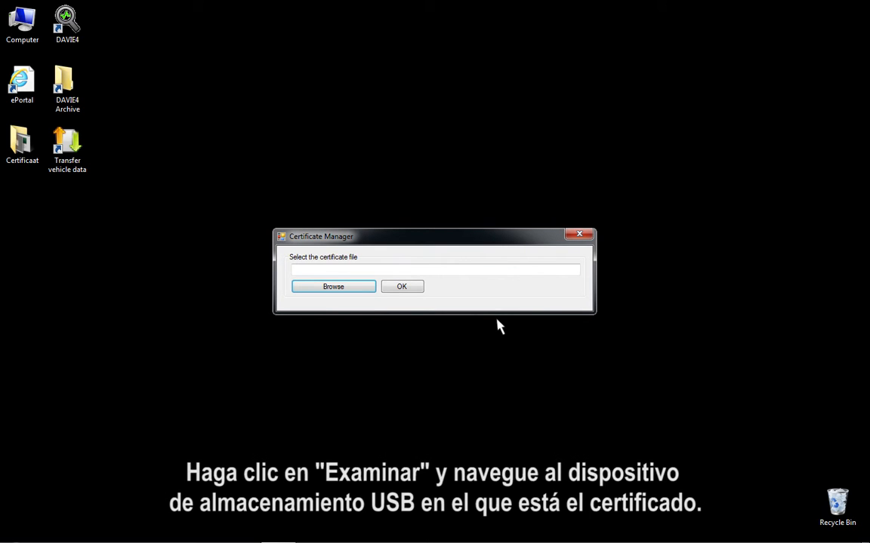
left_click(349, 289)
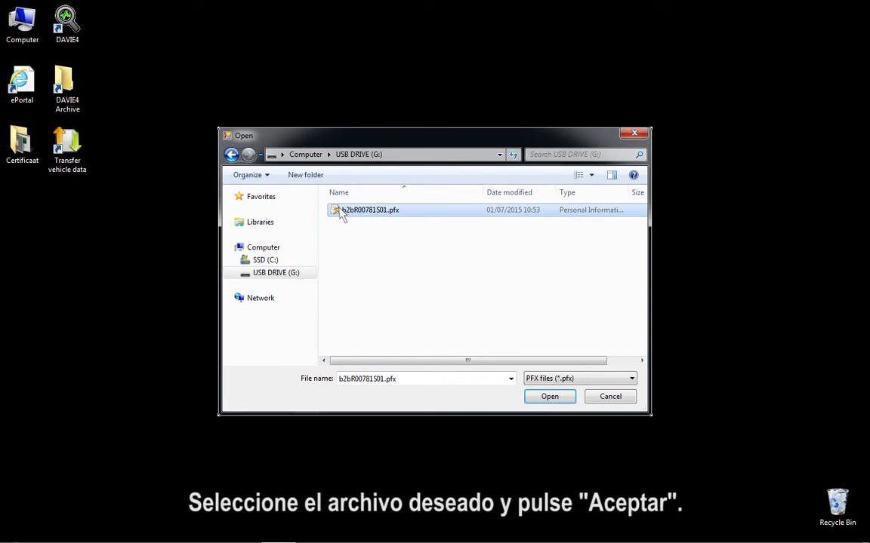
left_click(565, 398)
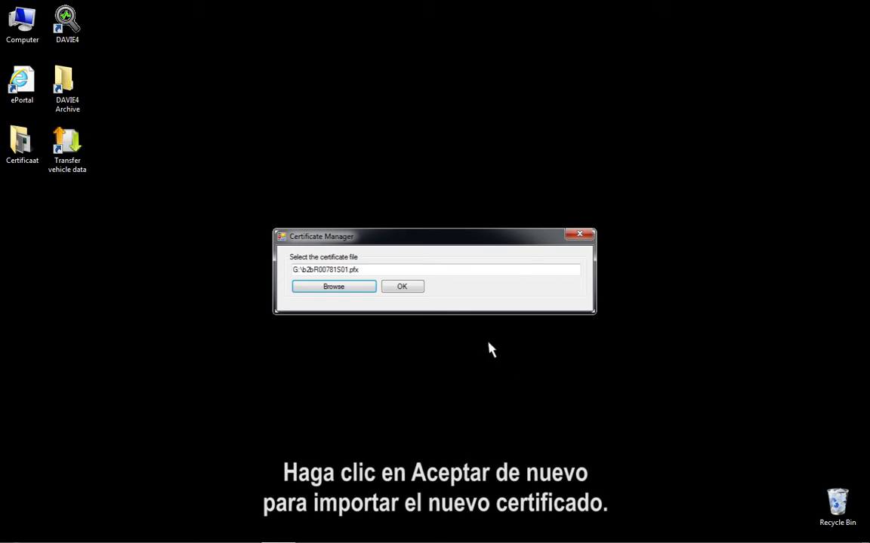
left_click(411, 291)
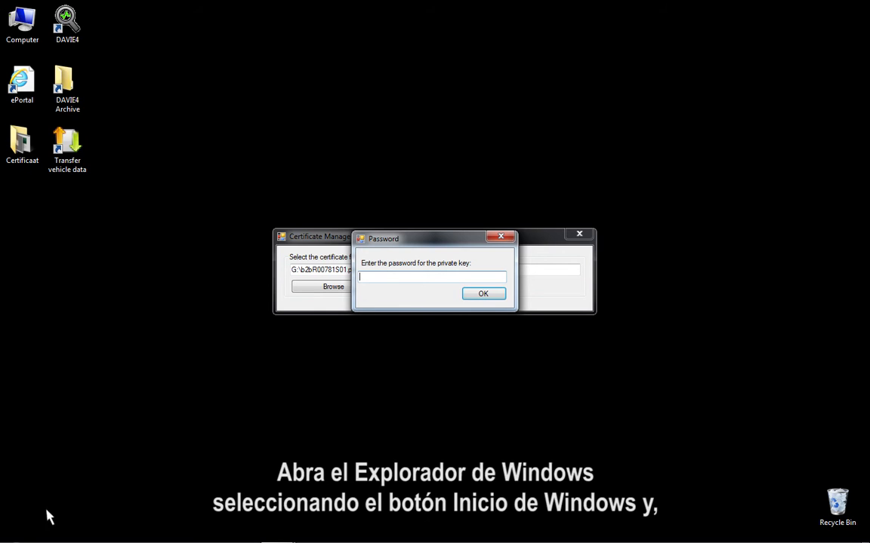
Open New Text Document.txt on the USB drive through Computer
left_click(16, 533)
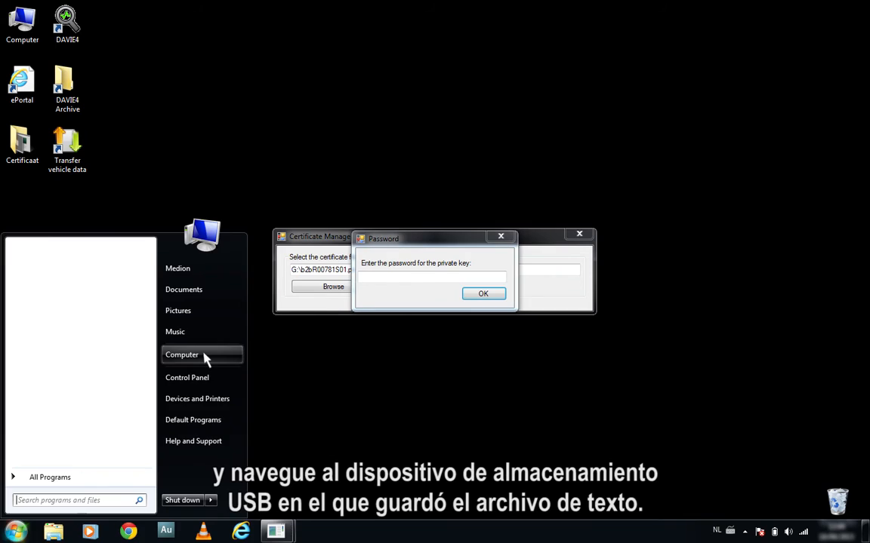
left_click(182, 355)
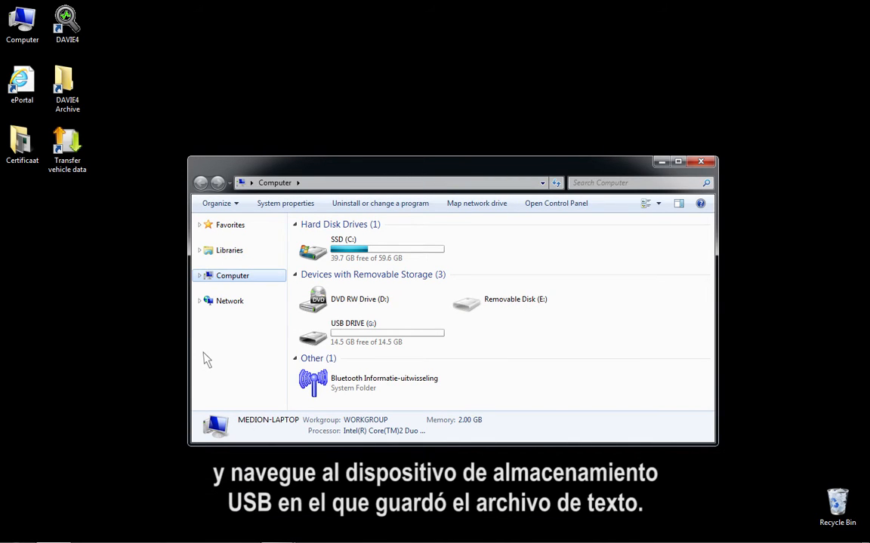
double_click(323, 340)
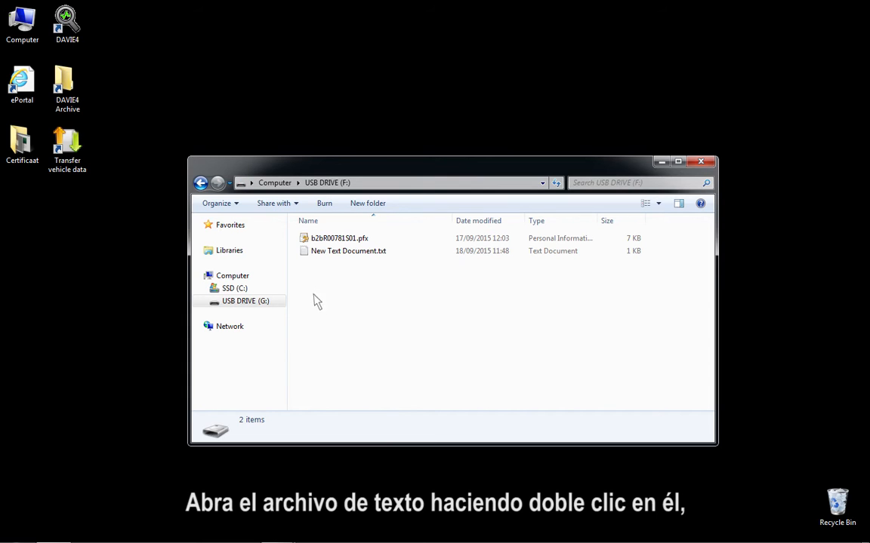
double_click(307, 253)
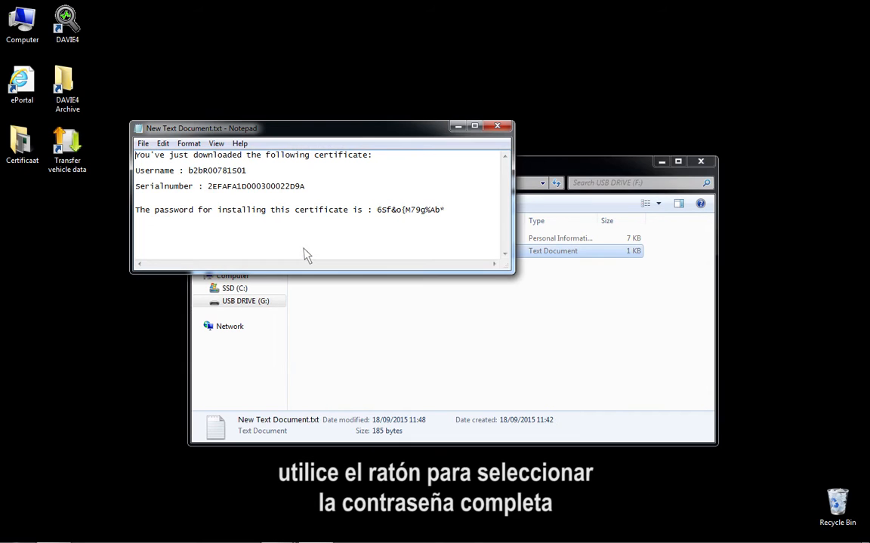
Copy the certificate password from the text, then close Notepad and Explorer
left_click_drag(376, 211, 445, 213)
right_click(444, 213)
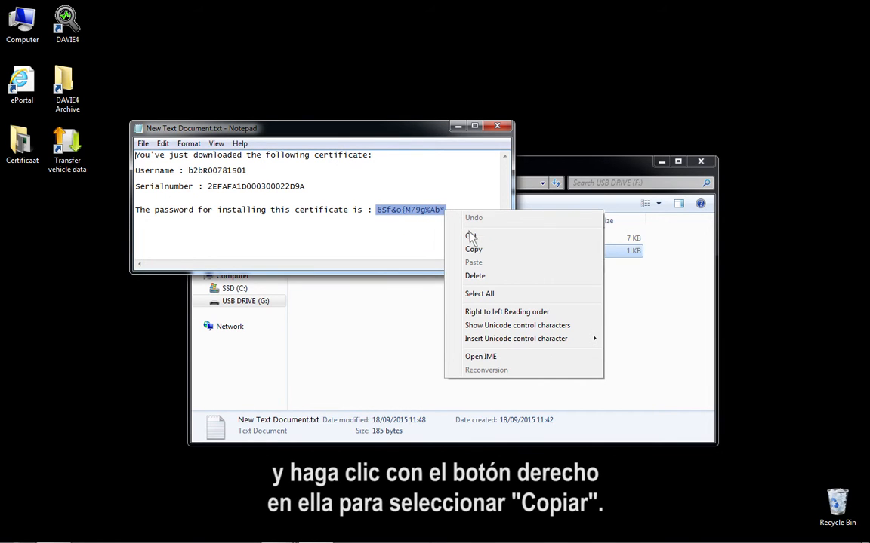
left_click(484, 250)
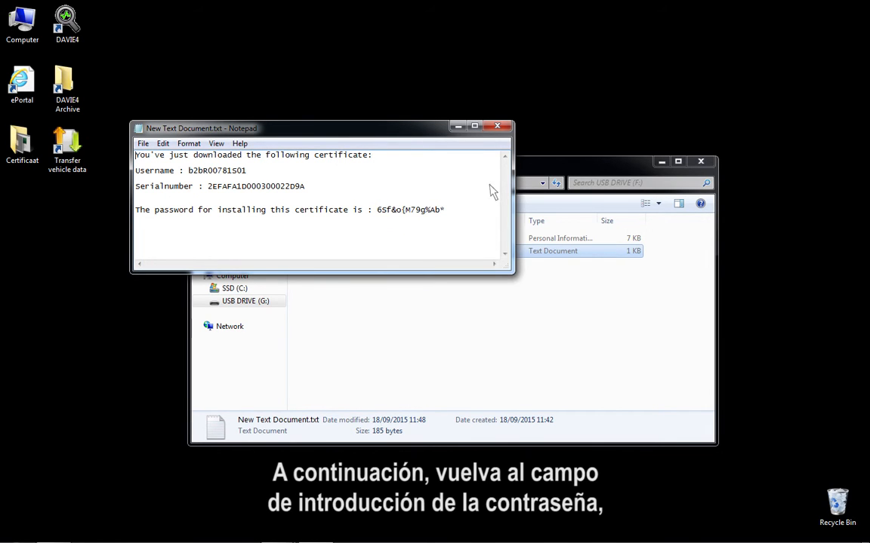
left_click(496, 128)
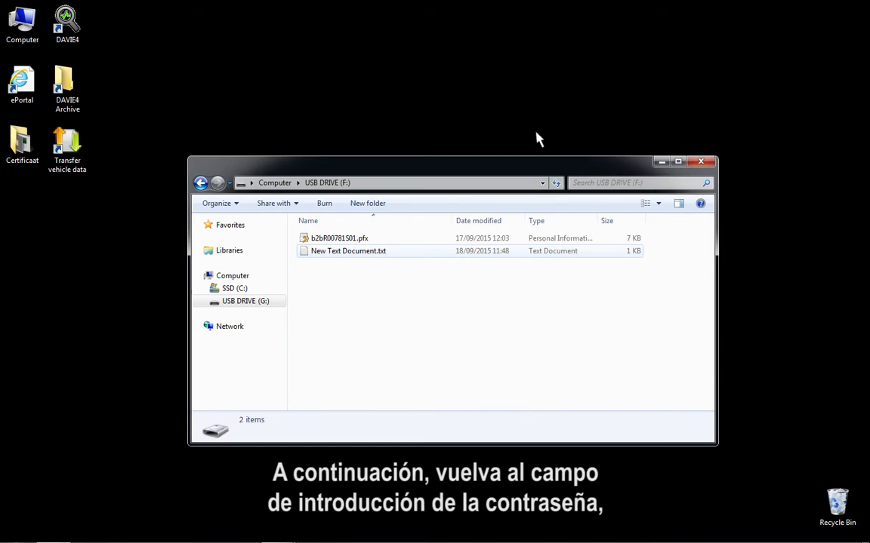
left_click(702, 161)
Paste the password into the private key field, confirm, and dismiss the valid-certificate message
right_click(377, 277)
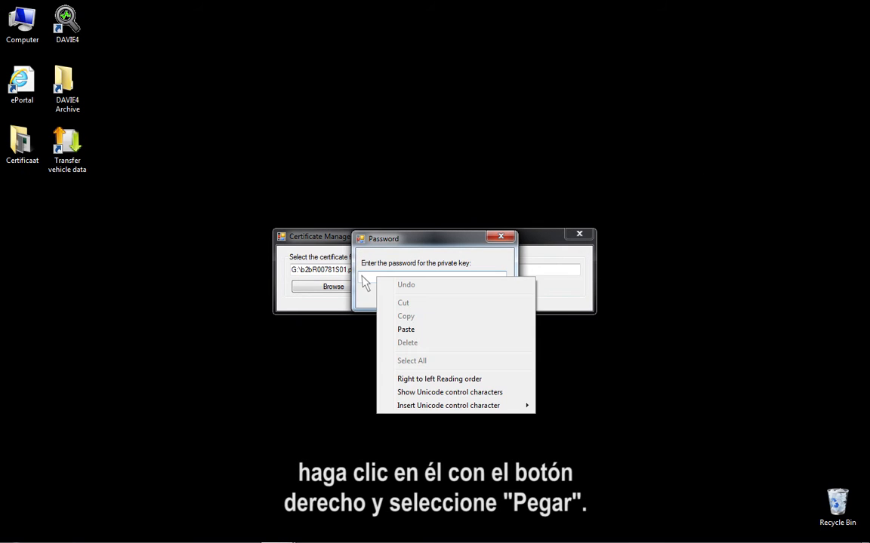
left_click(416, 330)
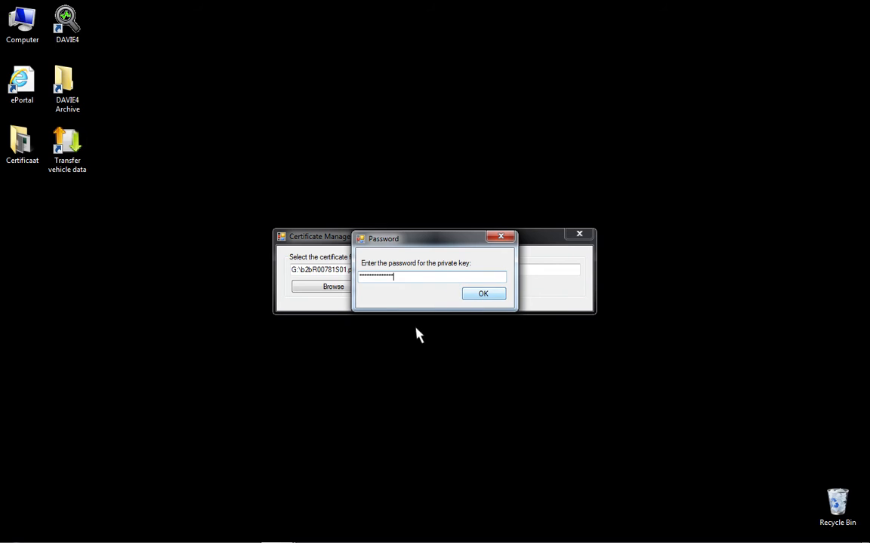
left_click(484, 296)
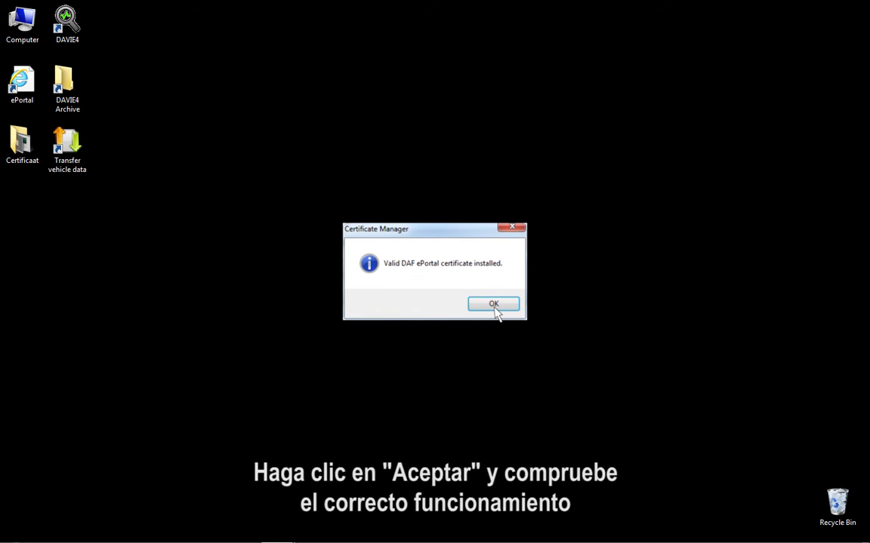
left_click(493, 306)
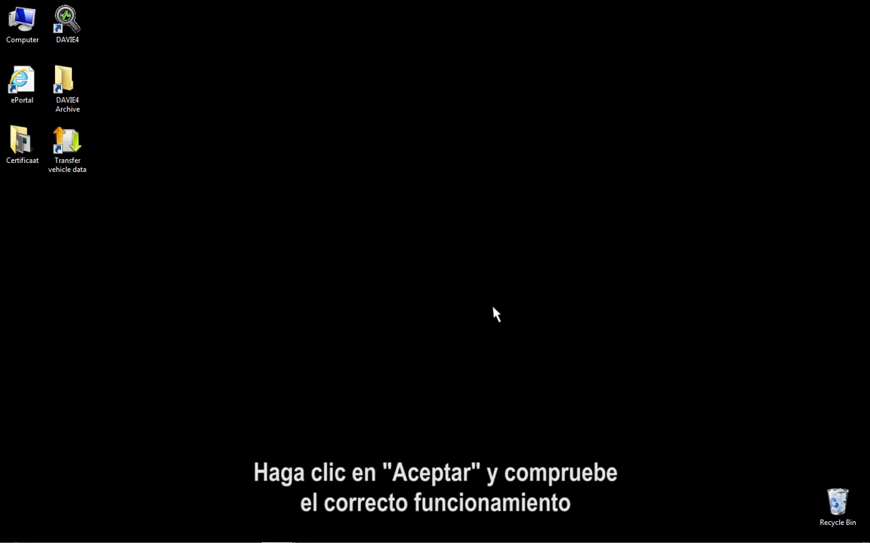
Launch DAVIE4 and log in with the user name and password to reach Identify vehicle
double_click(66, 23)
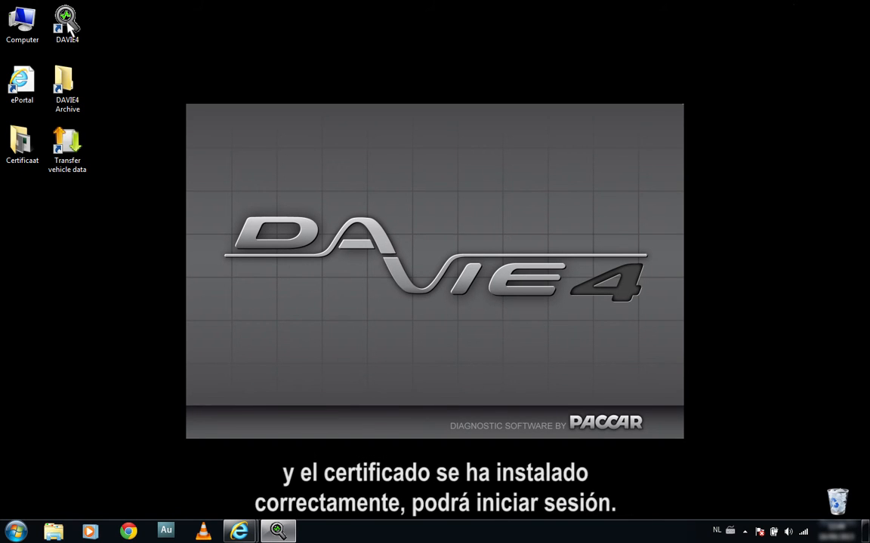
type("davie4use")
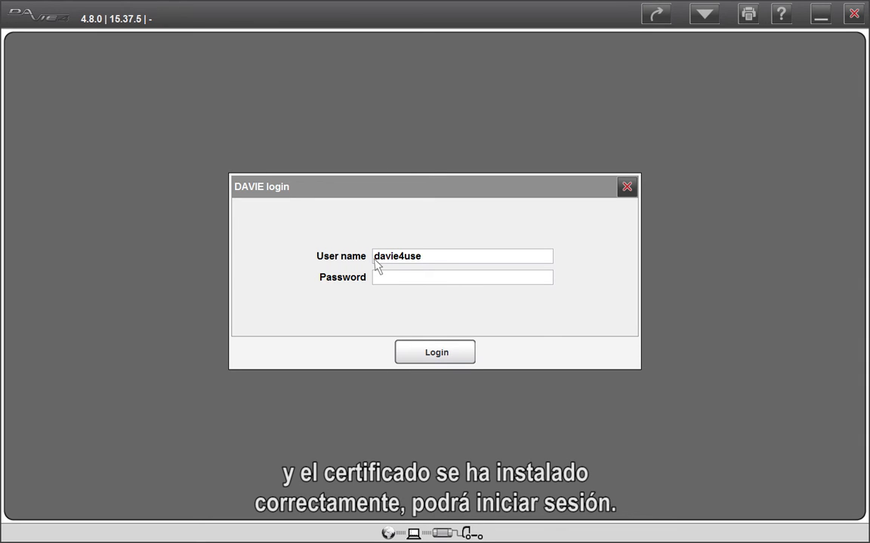
type("r")
left_click(375, 280)
type("******")
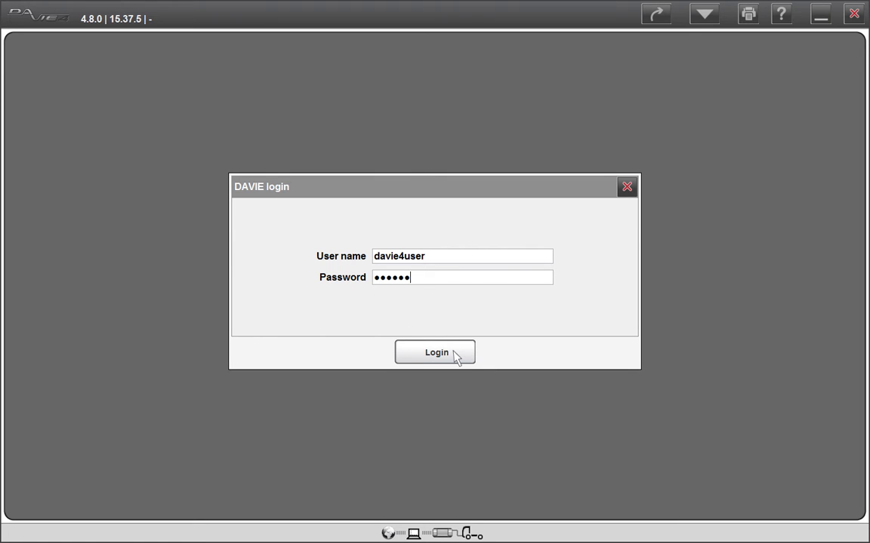
left_click(437, 352)
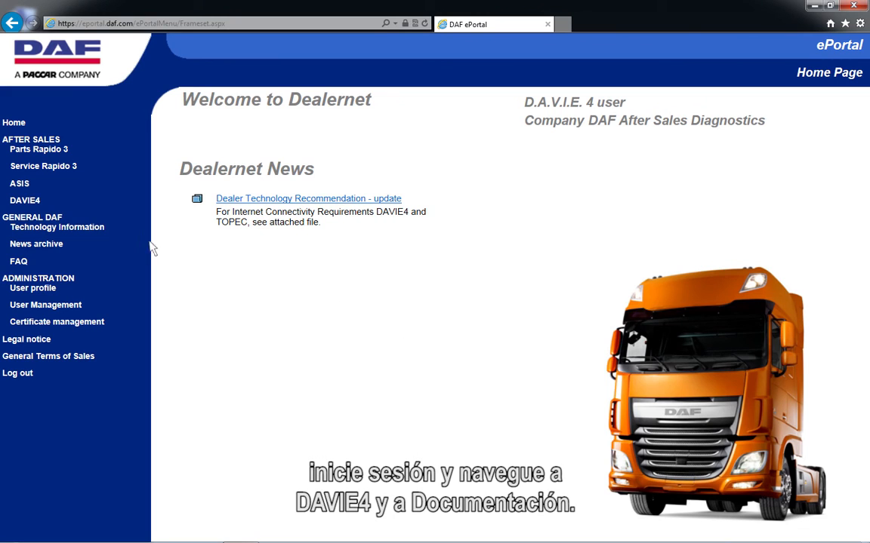
Open the Manual Certificate Update DAVIE4 document from the DAVIE4 download Documentation list
left_click(25, 201)
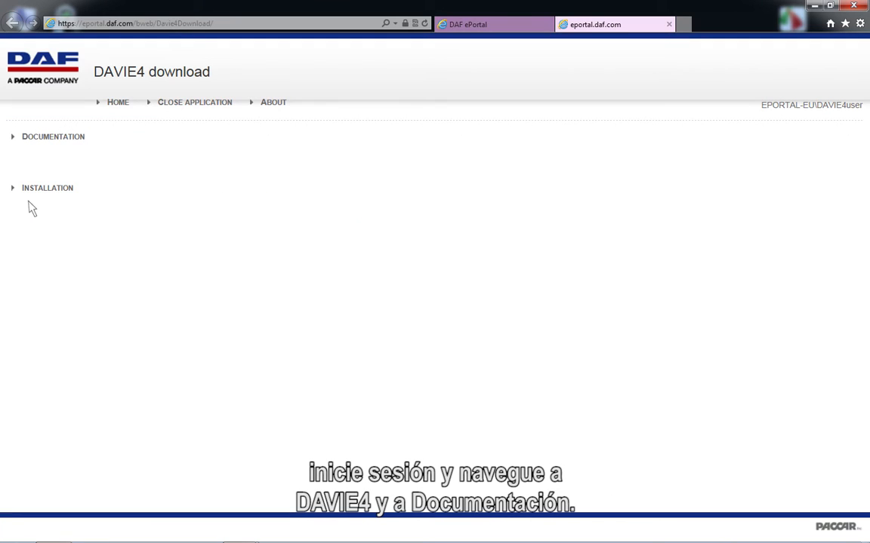
left_click(31, 140)
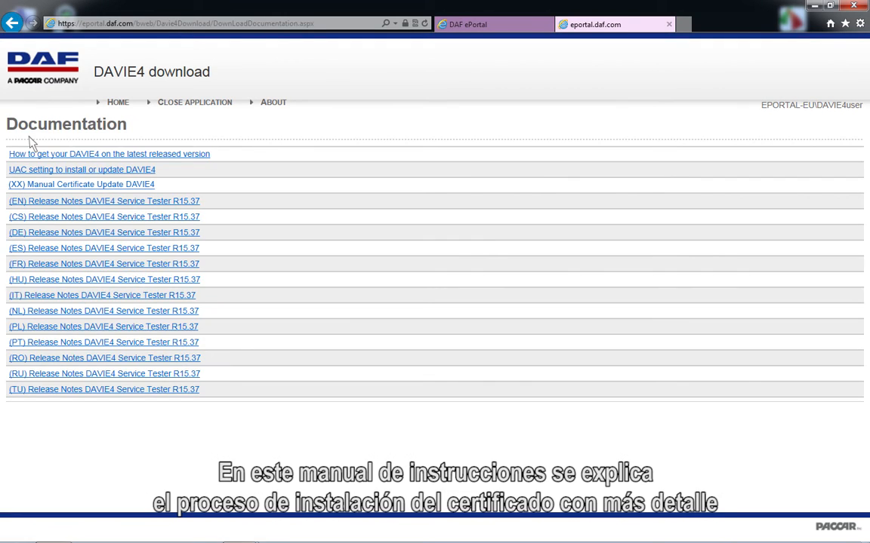
left_click(47, 185)
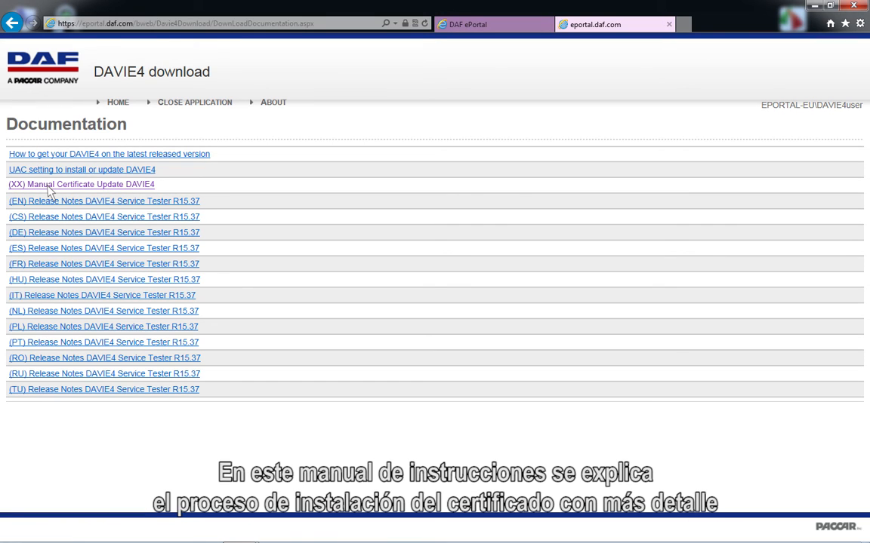